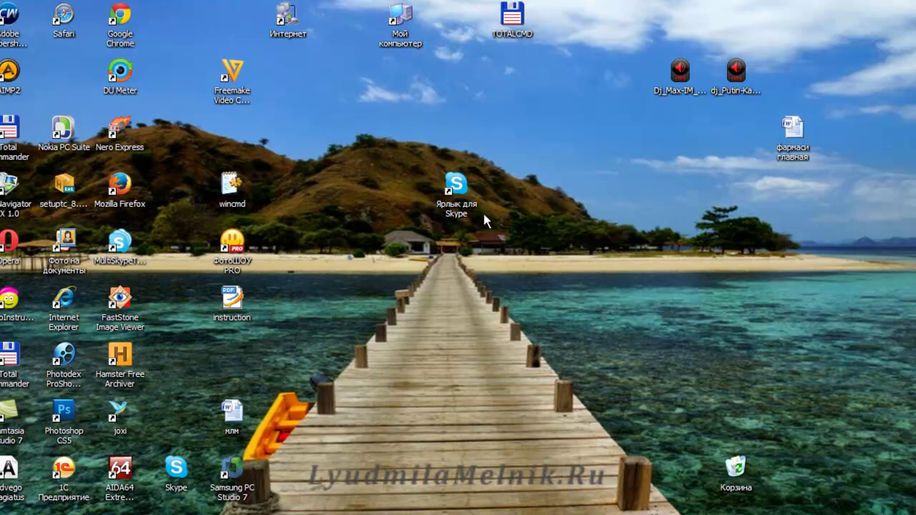
Move the Ярлык для Skype shortcut slightly left on the desktop and leave it unselected.
{"action": "left_click_drag", "start_coordinate": [463, 191], "coordinate": [407, 191]}
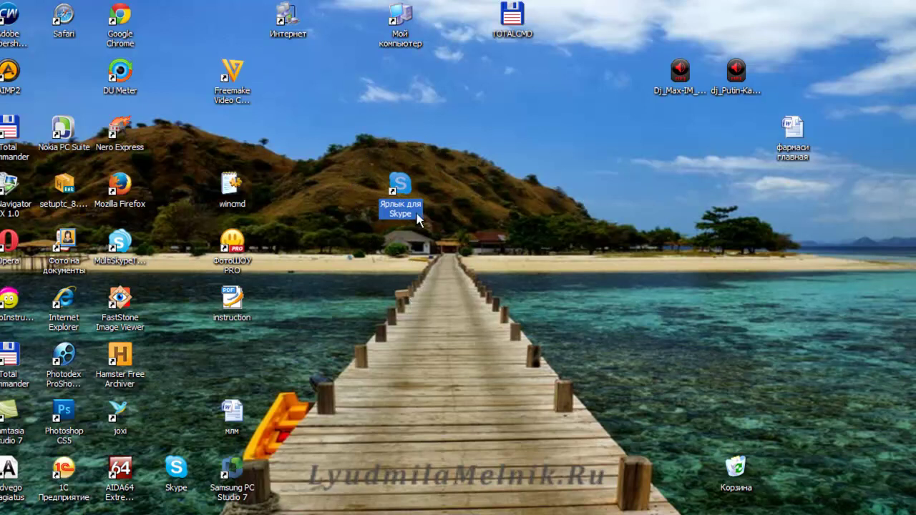
{"action": "left_click", "coordinate": [466, 212]}
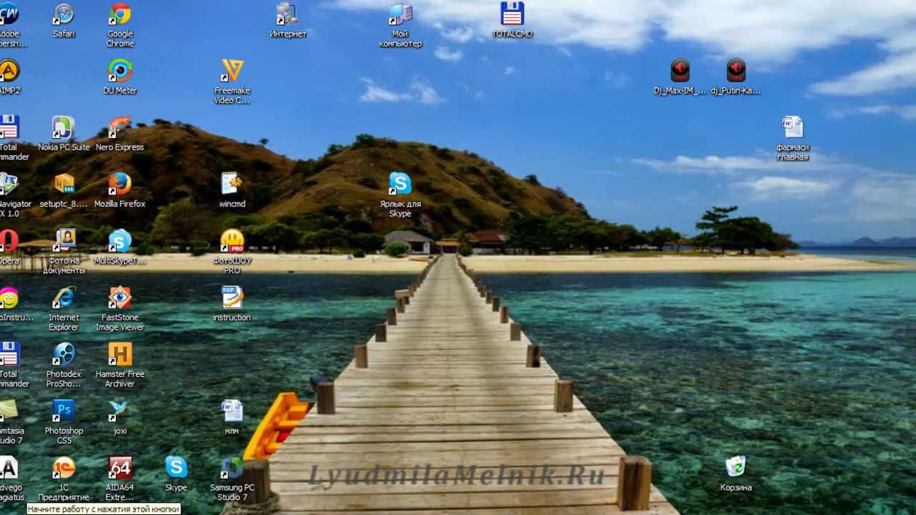
Browse from My Computer to the C:\Program Files\Skype\Phone folder holding Skype.exe.
{"action": "left_click", "coordinate": [21, 512]}
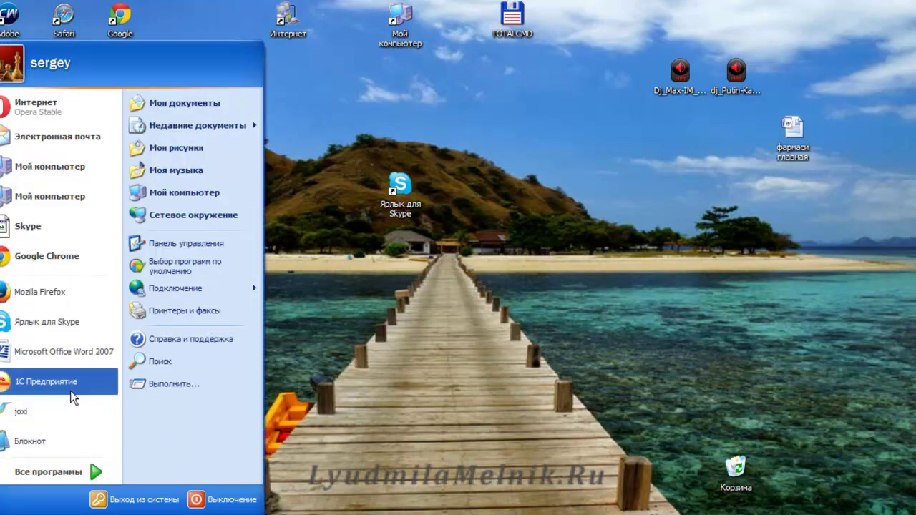
{"action": "left_click", "coordinate": [193, 192]}
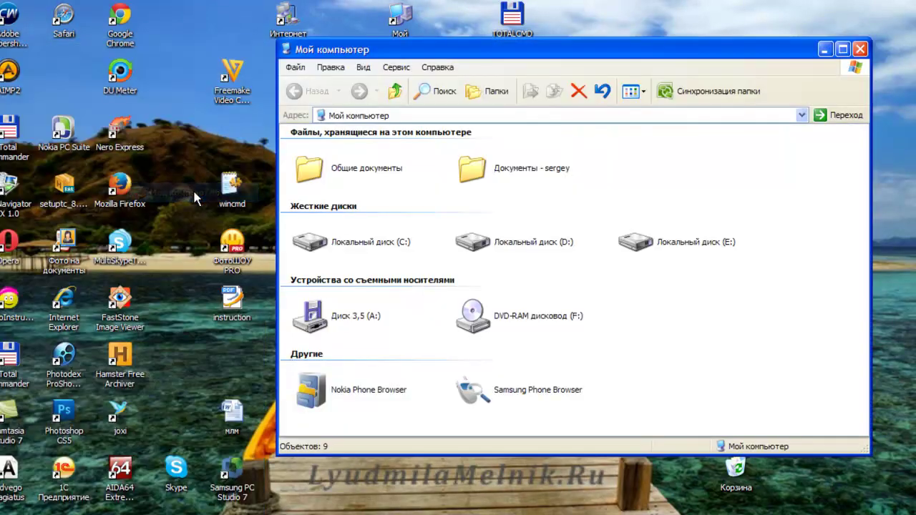
{"action": "double_click", "coordinate": [338, 242]}
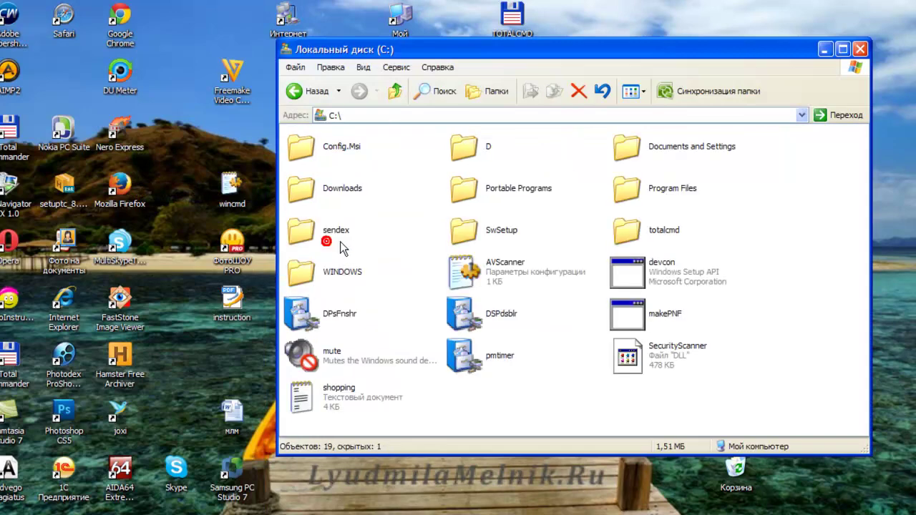
{"action": "double_click", "coordinate": [646, 197]}
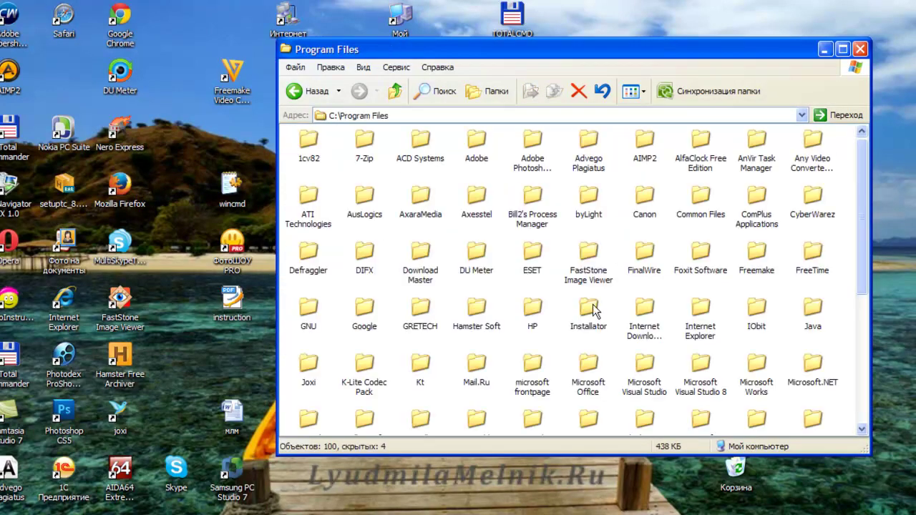
{"action": "scroll", "coordinate": [404, 375], "scroll_direction": "down", "scroll_amount": 5}
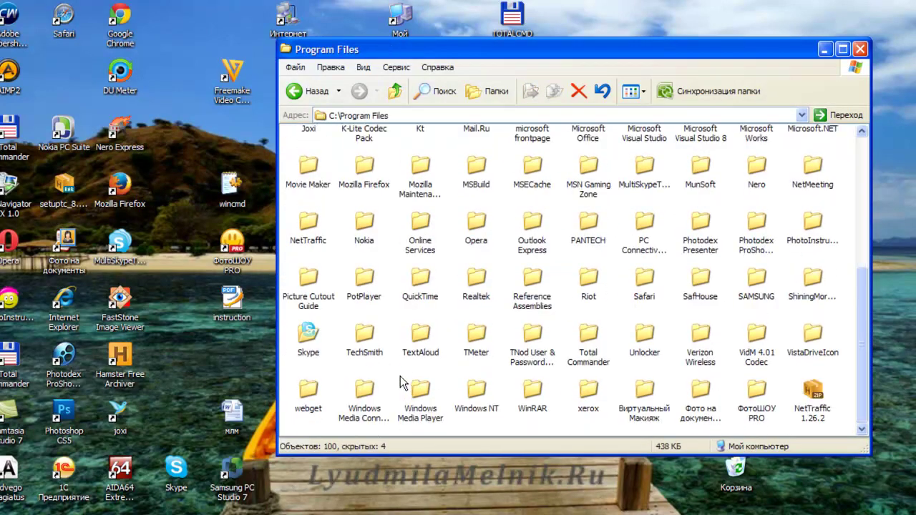
{"action": "double_click", "coordinate": [299, 341]}
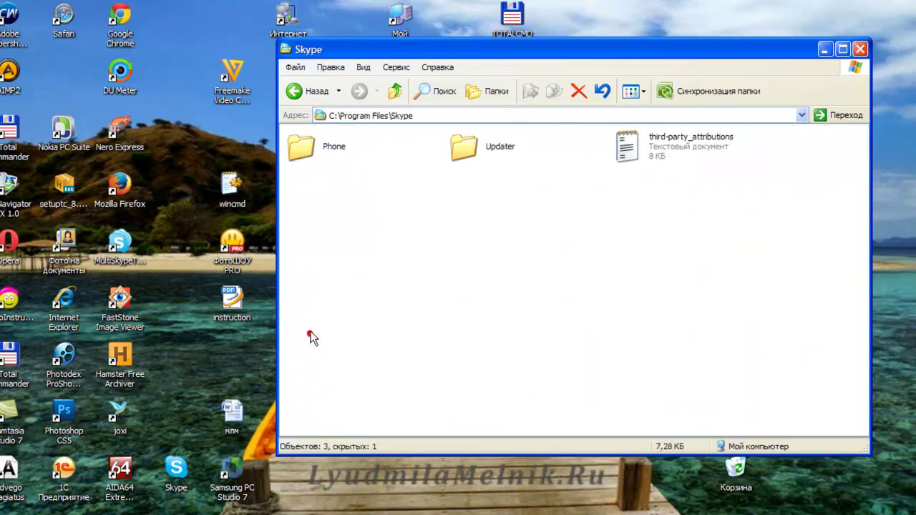
{"action": "double_click", "coordinate": [305, 155]}
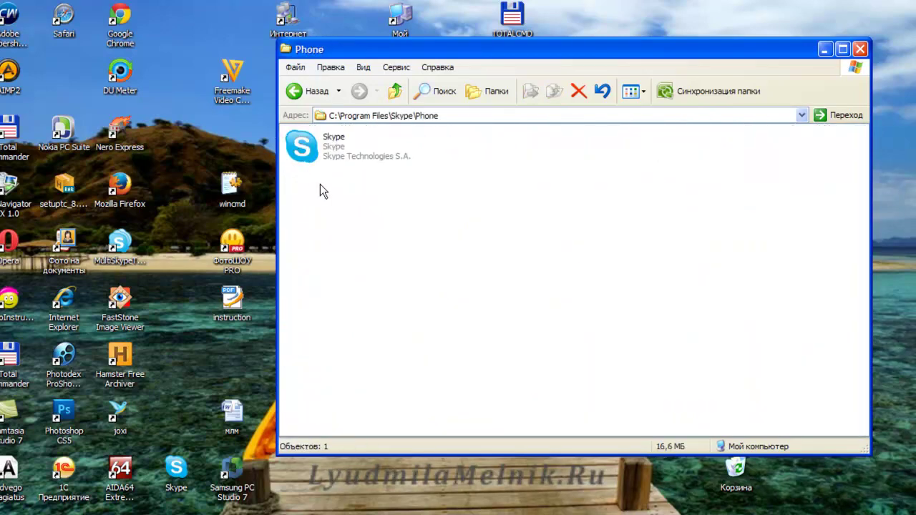
Create a Skype.exe shortcut, move it onto the desktop replacing the old one, and minimise the folder.
{"action": "right_click", "coordinate": [312, 149]}
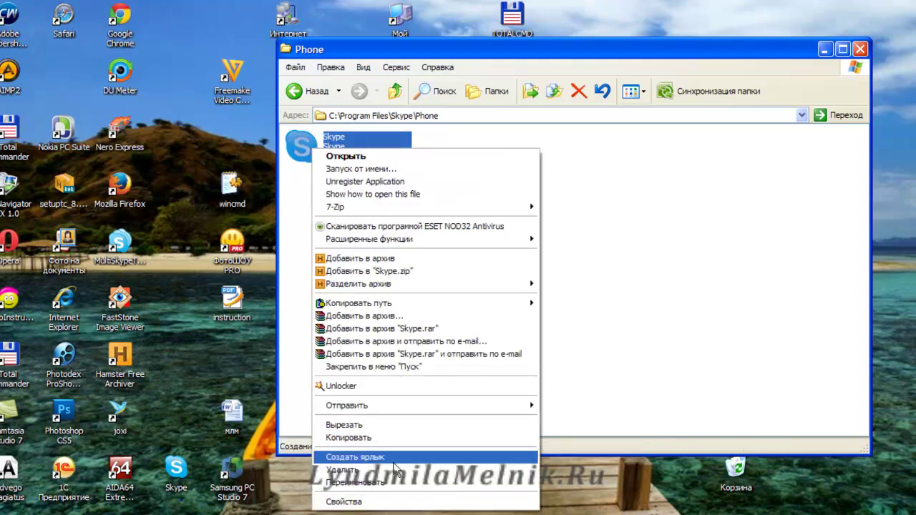
{"action": "left_click", "coordinate": [393, 459]}
{"action": "left_click_drag", "start_coordinate": [463, 147], "coordinate": [627, 23]}
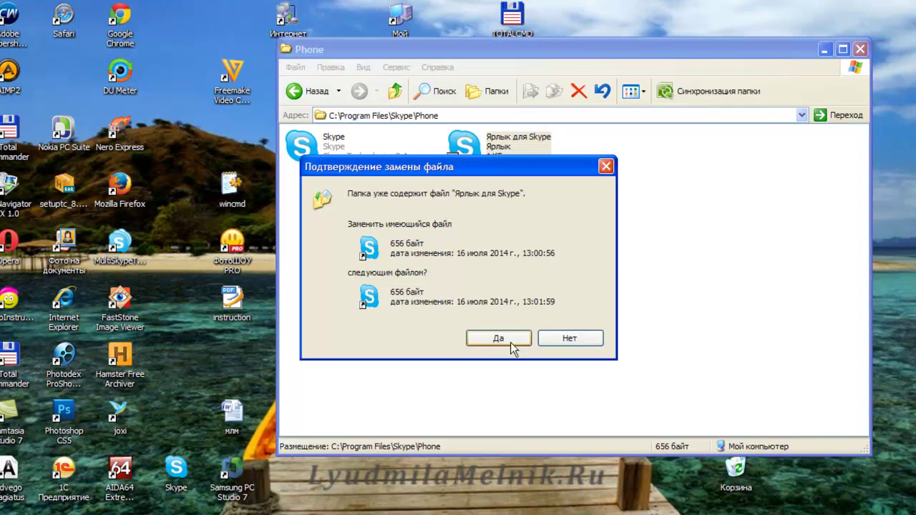
{"action": "left_click", "coordinate": [498, 338]}
{"action": "left_click", "coordinate": [824, 48]}
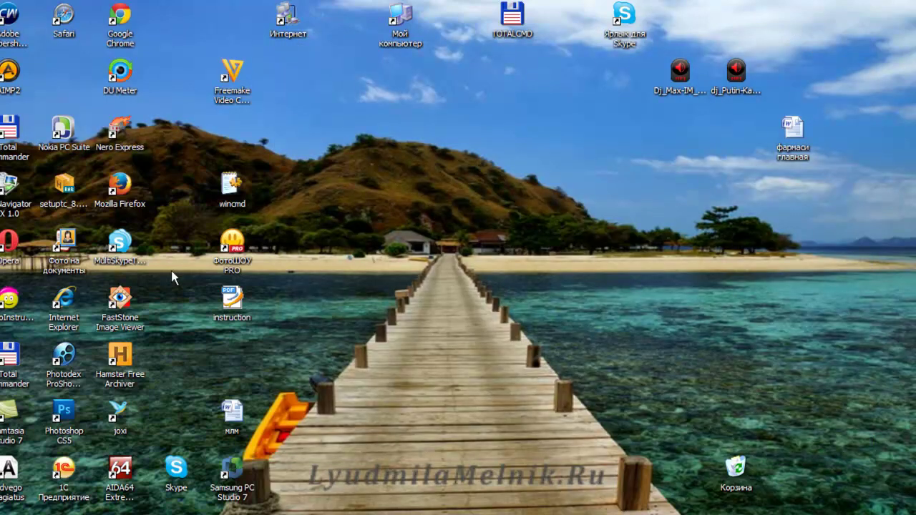
Open the Skype shortcut's Свойства with the cursor after the target path, then bring up the Word switches document.
{"action": "left_click_drag", "start_coordinate": [627, 20], "coordinate": [385, 187]}
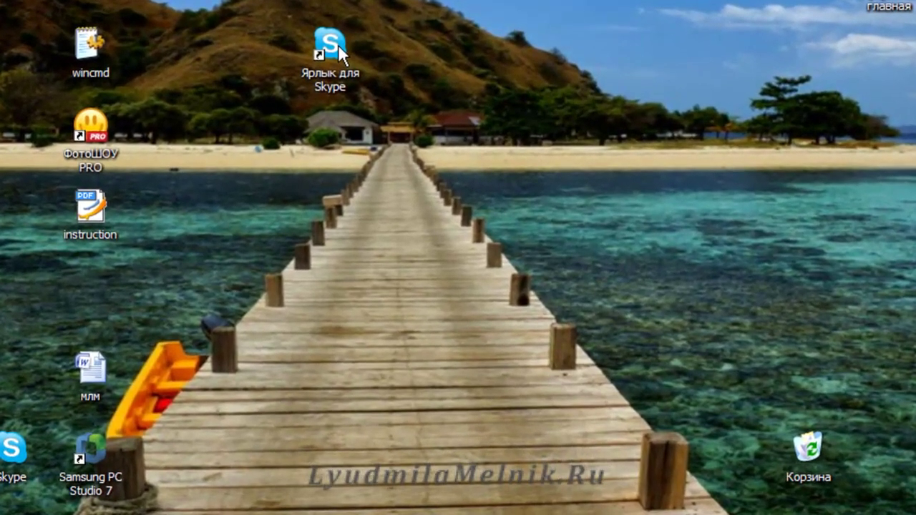
{"action": "right_click", "coordinate": [338, 43]}
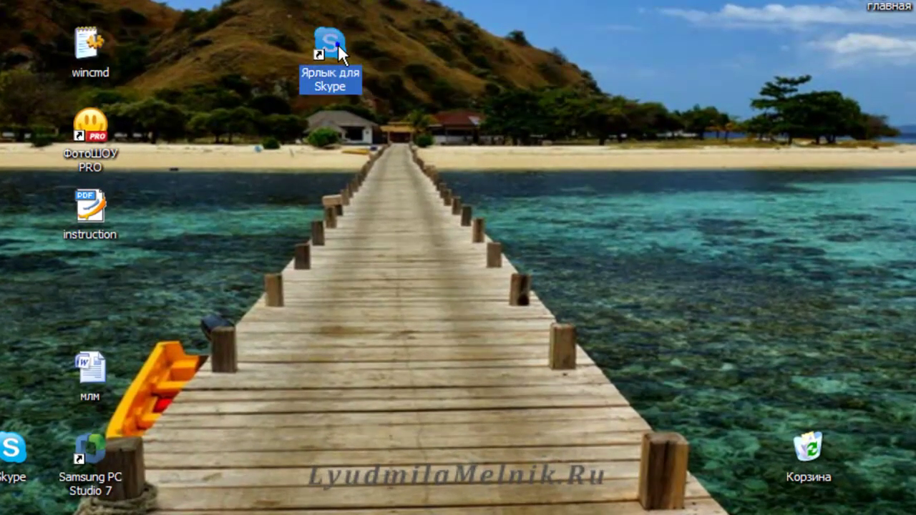
{"action": "left_click", "coordinate": [386, 514]}
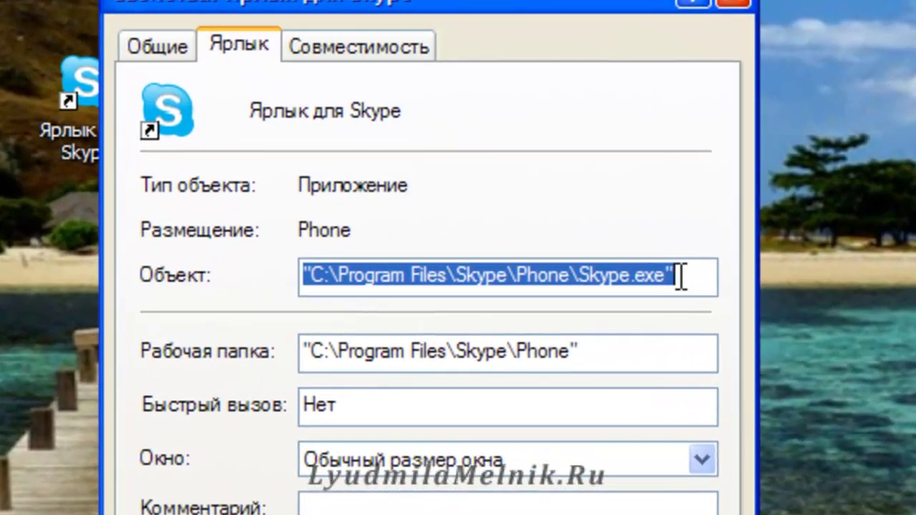
{"action": "left_click", "coordinate": [682, 276]}
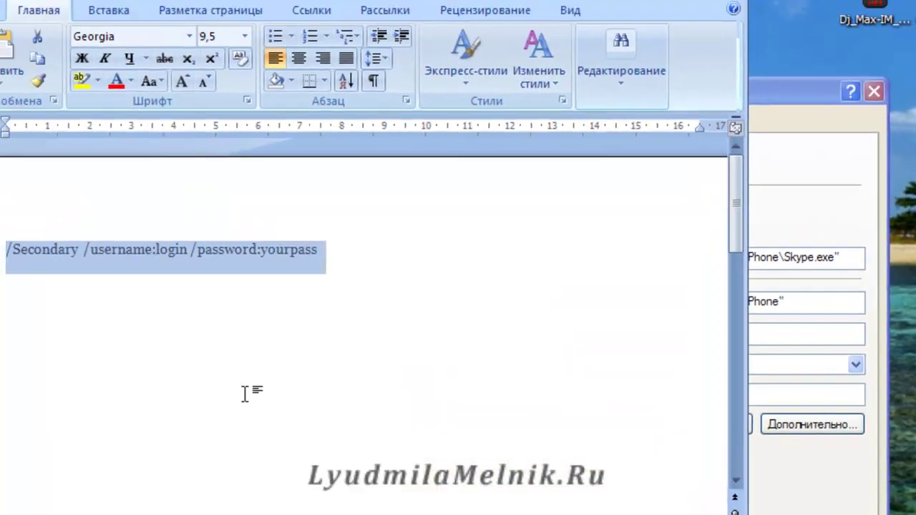
{"action": "left_click", "coordinate": [258, 322]}
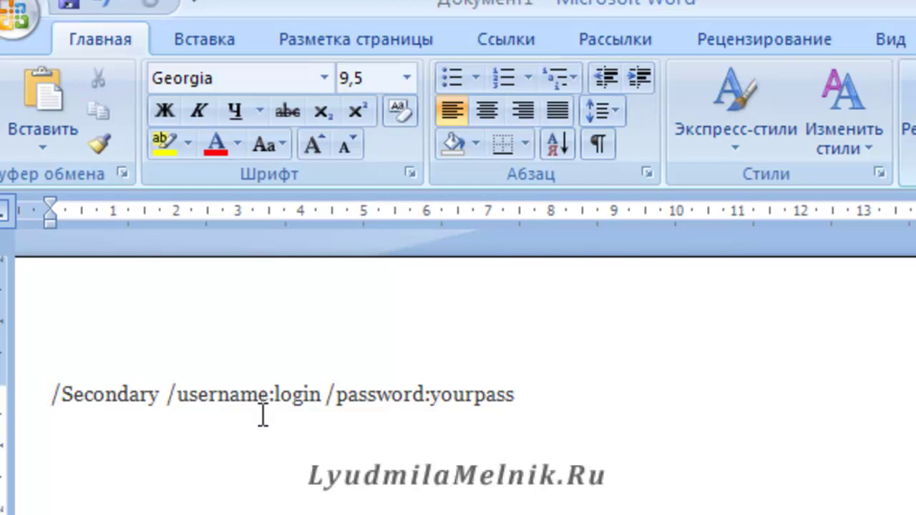
Select the '/Secondary /username:login /password:yourpass' line in Word for copying.
{"action": "left_click_drag", "start_coordinate": [534, 400], "coordinate": [54, 402]}
{"action": "key", "text": "ctrl+c"}
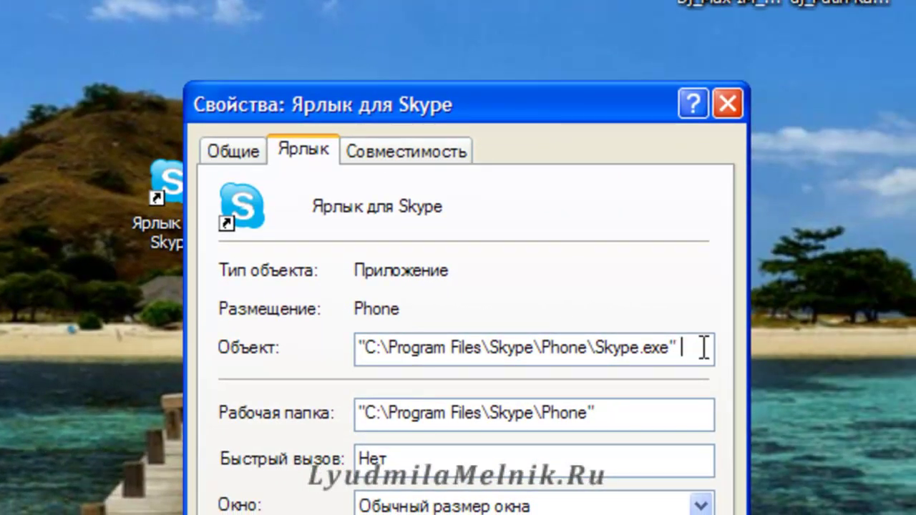
Paste the switches after the Skype.exe path and replace the login placeholder with the account username.
{"action": "key", "text": "ctrl+v"}
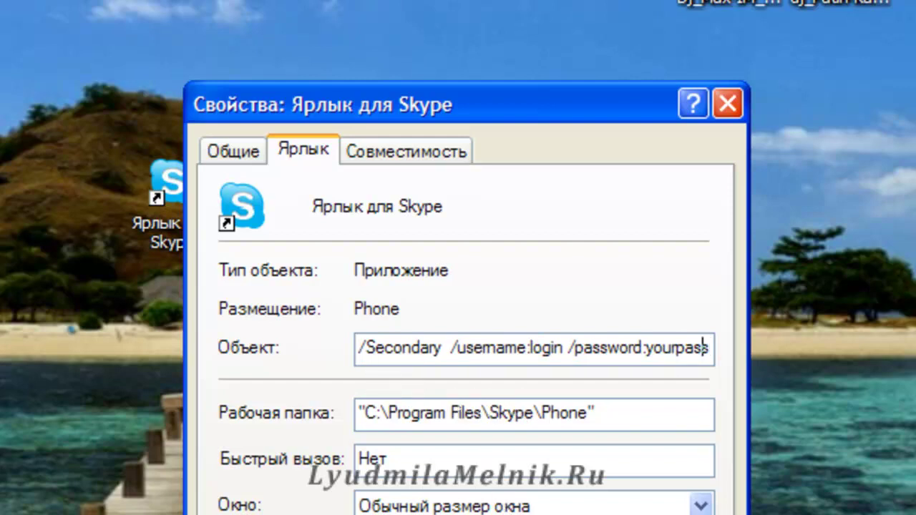
{"action": "key", "text": "Left"}
{"action": "key", "text": "Left"}
{"action": "key", "text": "Left"}
{"action": "key", "text": "Left"}
{"action": "key", "text": "Left"}
{"action": "key", "text": "Left"}
{"action": "key", "text": "Left"}
{"action": "key", "text": "Left"}
{"action": "key", "text": "Left"}
{"action": "key", "text": "Left"}
{"action": "key", "text": "Left"}
{"action": "key", "text": "Left"}
{"action": "key", "text": "Left"}
{"action": "key", "text": "Left"}
{"action": "key", "text": "Left"}
{"action": "key", "text": "Left"}
{"action": "key", "text": "Left"}
{"action": "key", "text": "Left"}
{"action": "key", "text": "Left"}
{"action": "key", "text": "Left"}
{"action": "key", "text": "Left"}
{"action": "key", "text": "Left"}
{"action": "key", "text": "Left"}
{"action": "key", "text": "Left"}
{"action": "key", "text": "Left"}
{"action": "key", "text": "Left"}
{"action": "key", "text": "Left"}
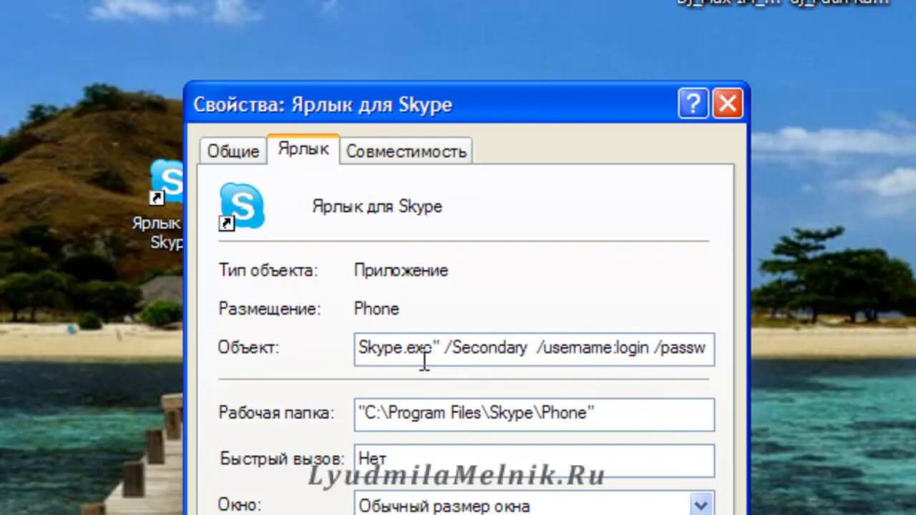
{"action": "left_click", "coordinate": [456, 350]}
{"action": "key", "text": "Right"}
{"action": "key", "text": "Right"}
{"action": "key", "text": "Right"}
{"action": "key", "text": "Right"}
{"action": "key", "text": "Right"}
{"action": "key", "text": "Right"}
{"action": "key", "text": "Right"}
{"action": "key", "text": "Right"}
{"action": "key", "text": "Right"}
{"action": "key", "text": "Right"}
{"action": "key", "text": "Right"}
{"action": "key", "text": "Right"}
{"action": "key", "text": "Right"}
{"action": "key", "text": "Right"}
{"action": "key", "text": "Right"}
{"action": "key", "text": "Right"}
{"action": "key", "text": "Right"}
{"action": "key", "text": "Right"}
{"action": "key", "text": "Right"}
{"action": "key", "text": "Right"}
{"action": "key", "text": "Right"}
{"action": "key", "text": "Right"}
{"action": "key", "text": "Right"}
{"action": "key", "text": "Right"}
{"action": "key", "text": "Right"}
{"action": "key", "text": "Right"}
{"action": "key", "text": "Right"}
{"action": "key", "text": "Right"}
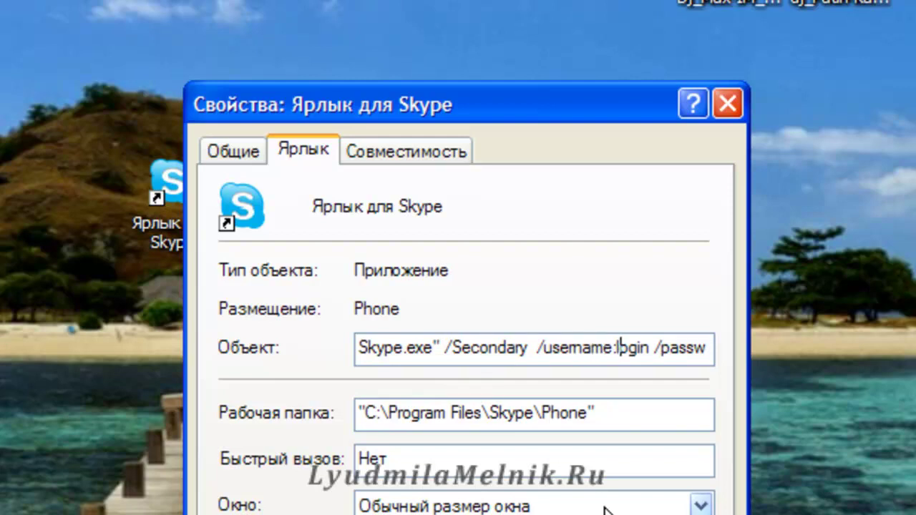
{"action": "key", "text": "BackSpace"}
{"action": "key", "text": "BackSpace"}
{"action": "key", "text": "BackSpace"}
{"action": "key", "text": "BackSpace"}
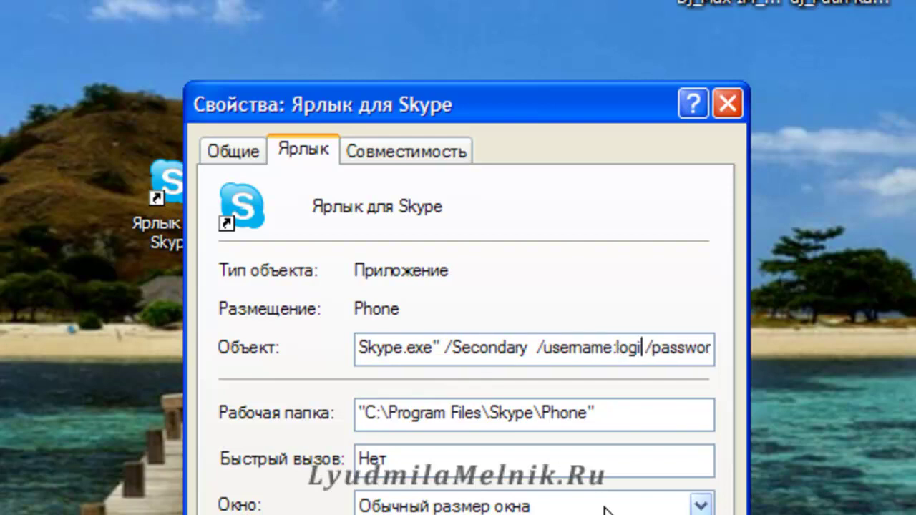
{"action": "key", "text": "BackSpace"}
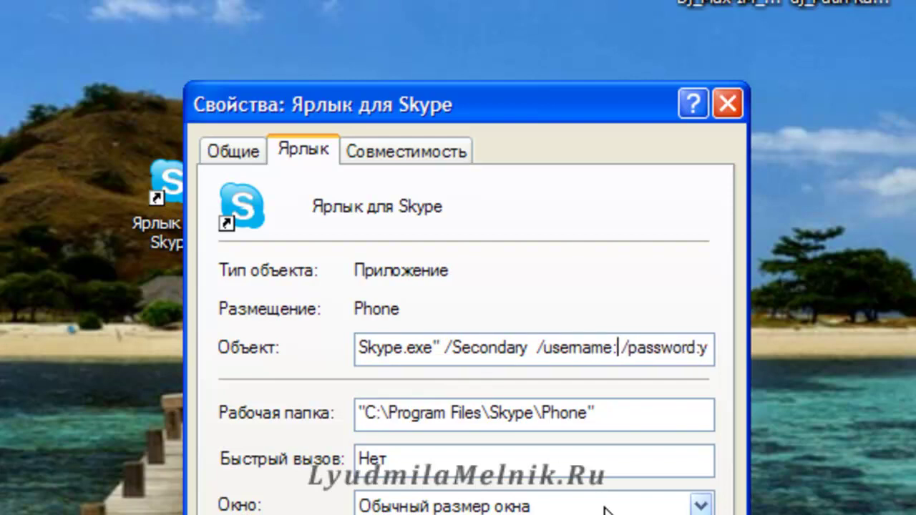
{"action": "type", "text": "melm"}
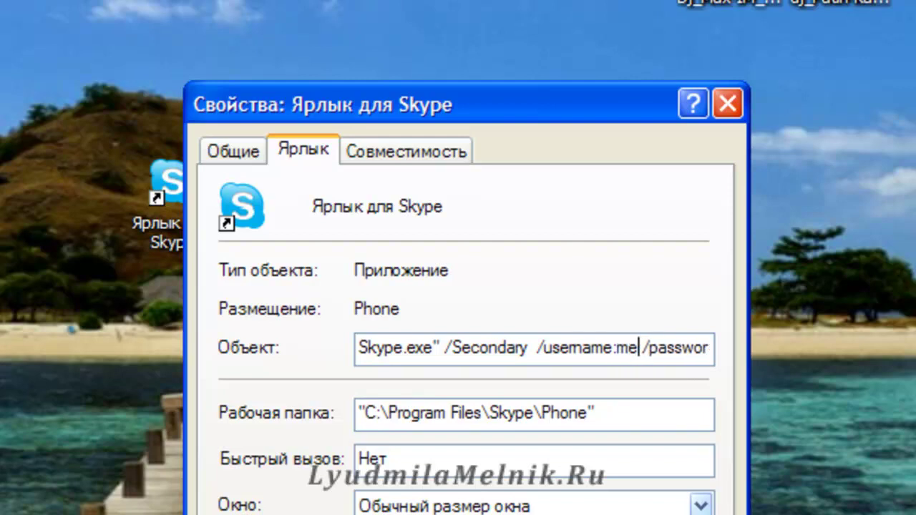
{"action": "type", "text": "ila5"}
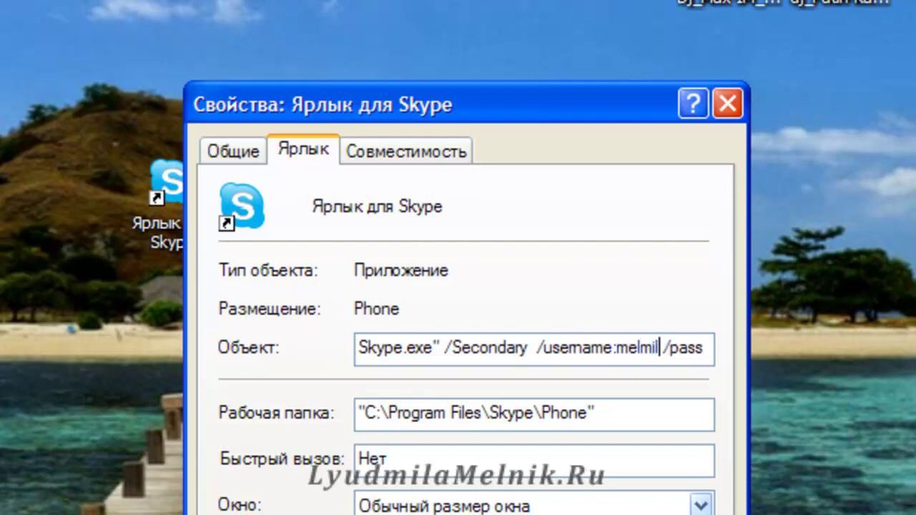
{"action": "type", "text": "5"}
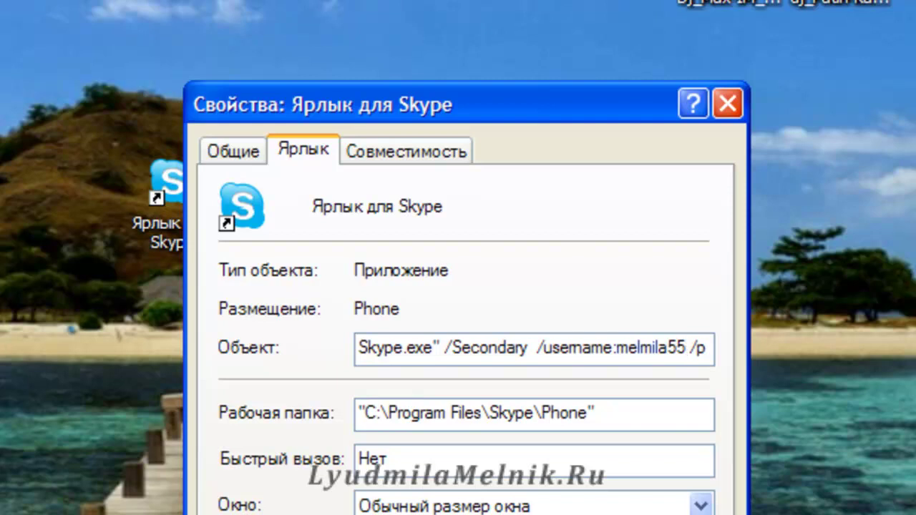
Replace the yourpass placeholder after /password: with the account password.
{"action": "key", "text": "Right"}
{"action": "key", "text": "Right"}
{"action": "key", "text": "Right"}
{"action": "key", "text": "Right"}
{"action": "key", "text": "Right"}
{"action": "key", "text": "Right"}
{"action": "key", "text": "Right"}
{"action": "key", "text": "Right"}
{"action": "key", "text": "Right"}
{"action": "key", "text": "Right"}
{"action": "key", "text": "Right"}
{"action": "key", "text": "Right"}
{"action": "key", "text": "Right"}
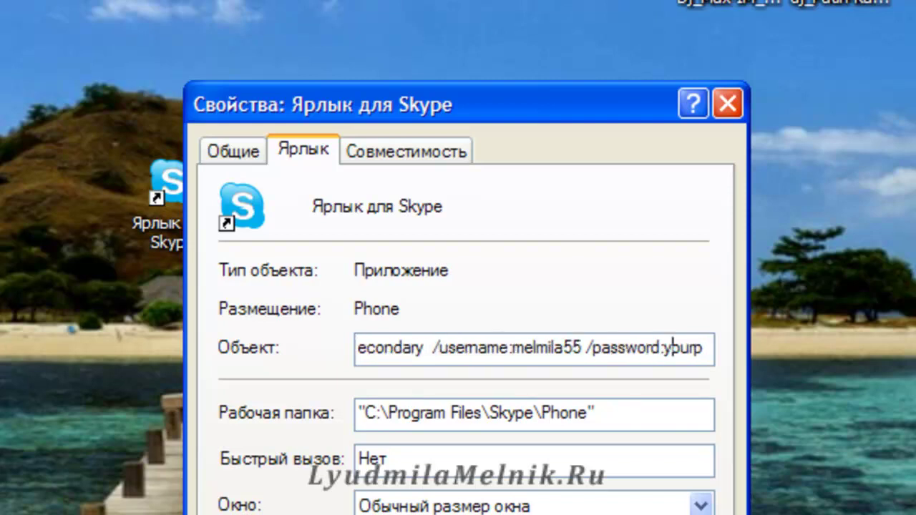
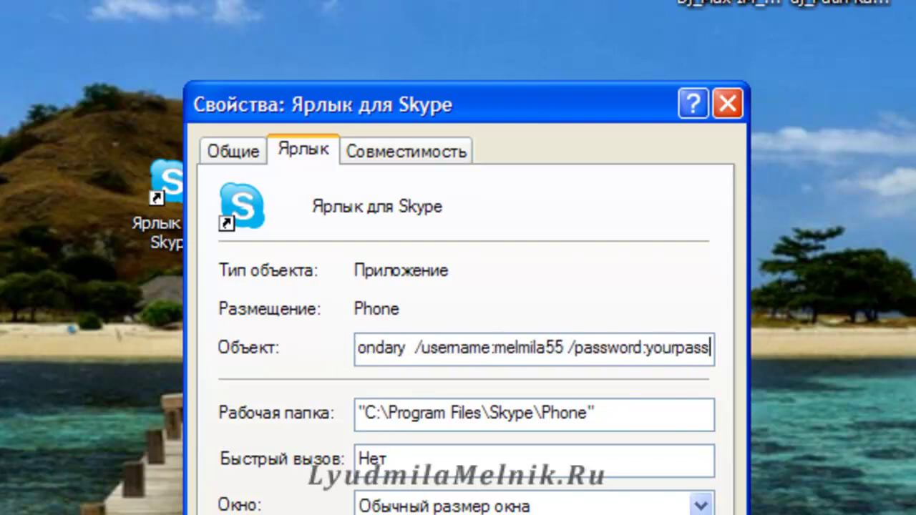
{"action": "key", "text": "BackSpace"}
{"action": "key", "text": "BackSpace"}
{"action": "key", "text": "BackSpace"}
{"action": "key", "text": "BackSpace"}
{"action": "key", "text": "BackSpace"}
{"action": "key", "text": "BackSpace"}
{"action": "key", "text": "BackSpace"}
{"action": "key", "text": "BackSpace"}
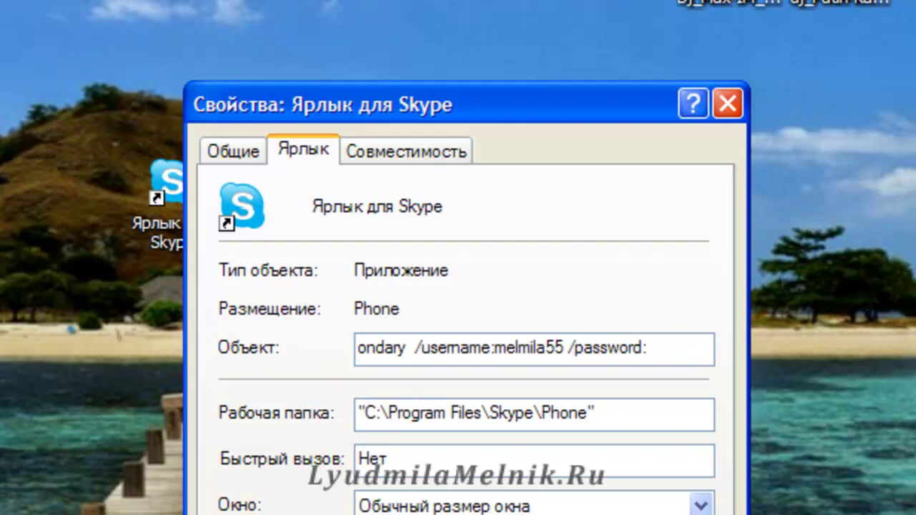
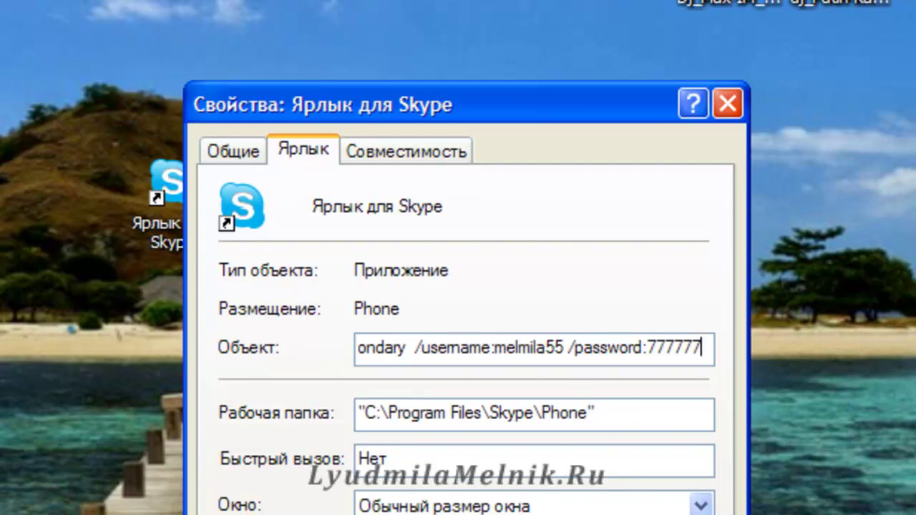
{"action": "key", "text": "ctrl+a"}
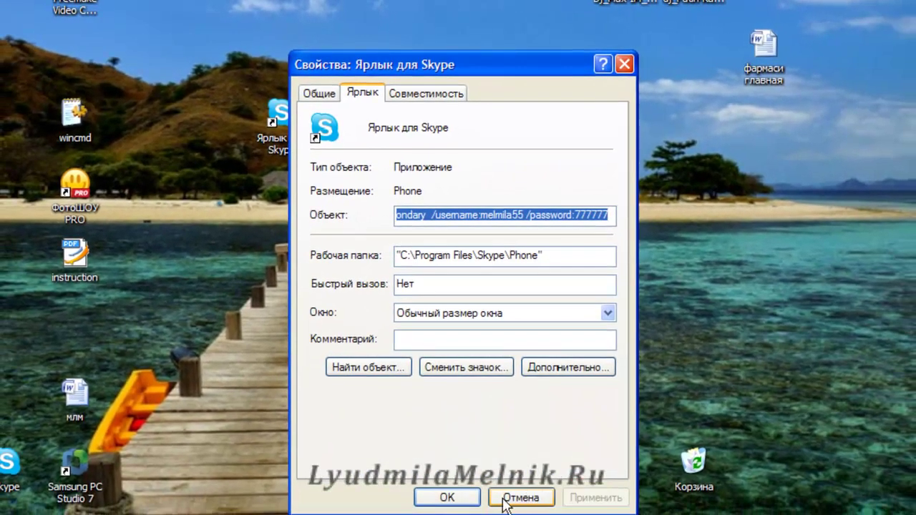
Save the first shortcut's settings, then create Ярлык для Skype (2) beside it on the desktop.
{"action": "left_click", "coordinate": [456, 499]}
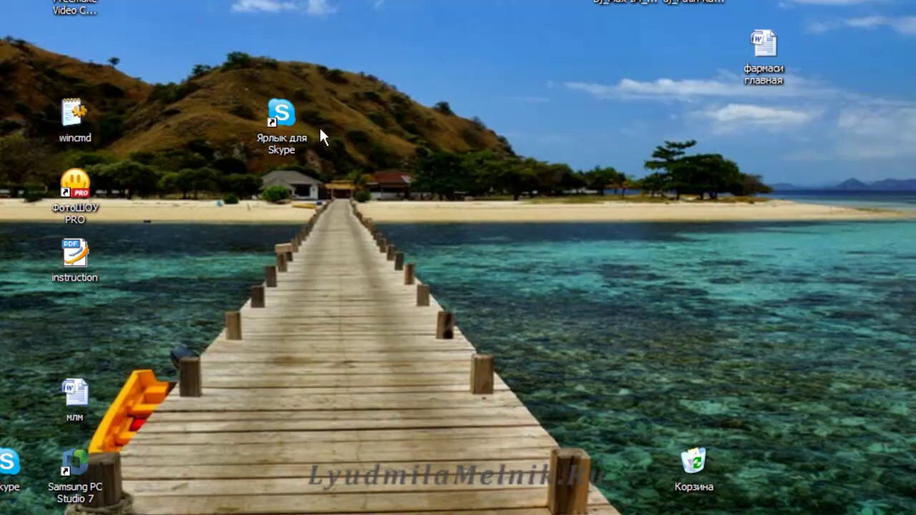
{"action": "right_click", "coordinate": [279, 111]}
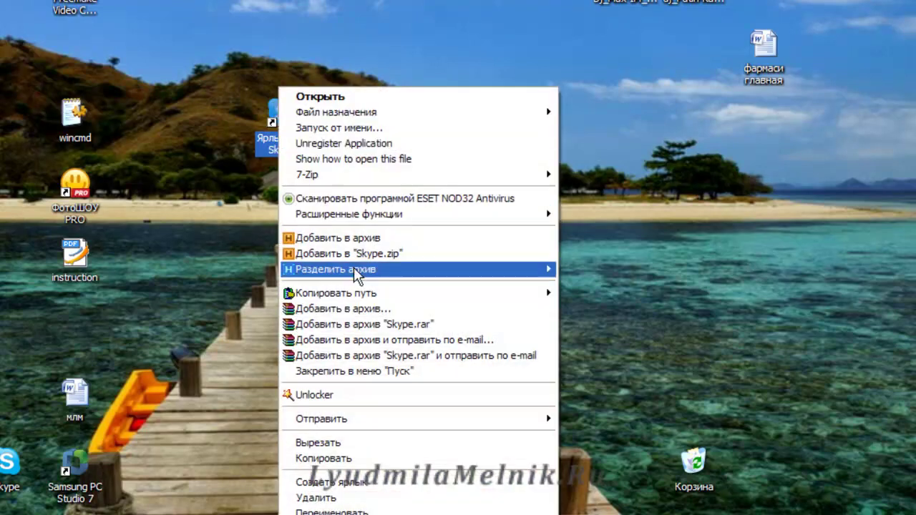
{"action": "left_click", "coordinate": [353, 483]}
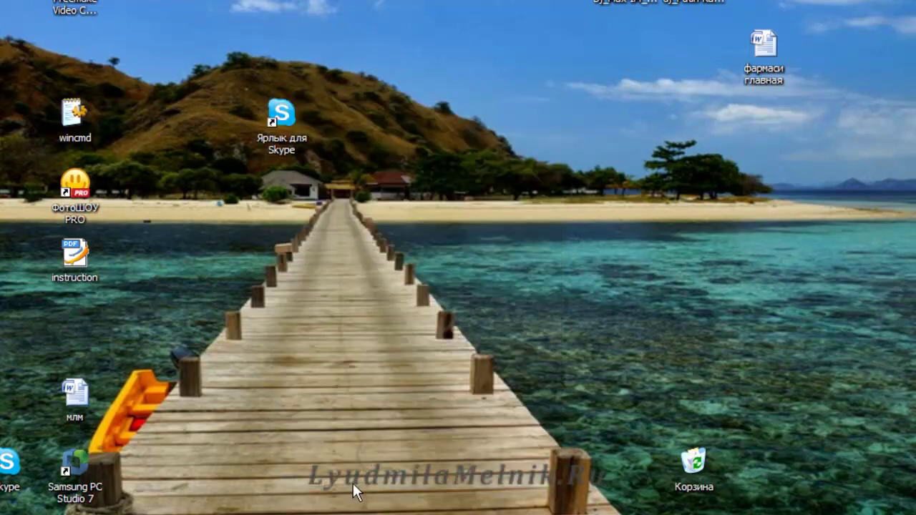
{"action": "left_click_drag", "start_coordinate": [15, 3], "coordinate": [358, 117]}
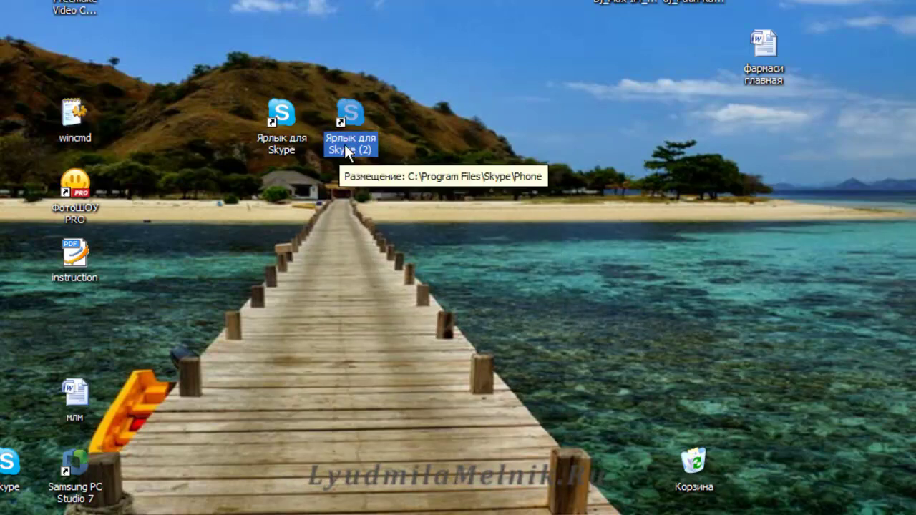
{"action": "left_click", "coordinate": [348, 150]}
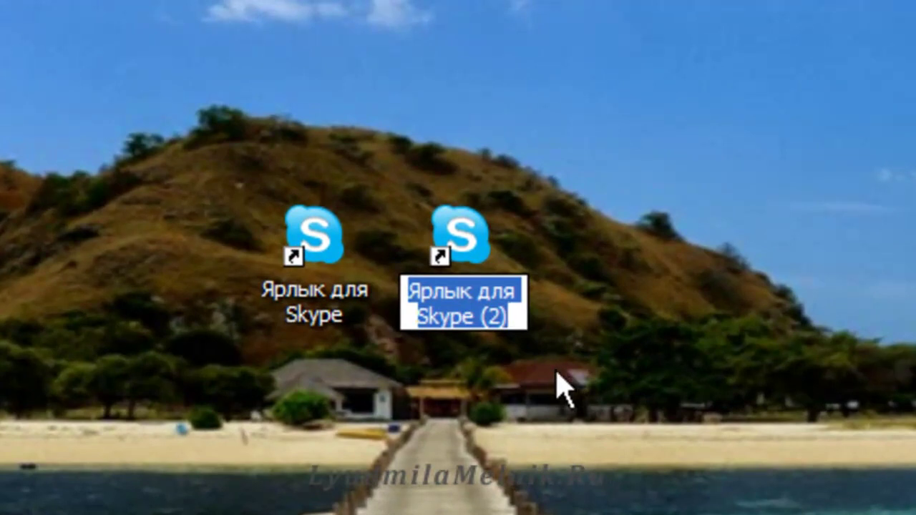
{"action": "left_click", "coordinate": [556, 374]}
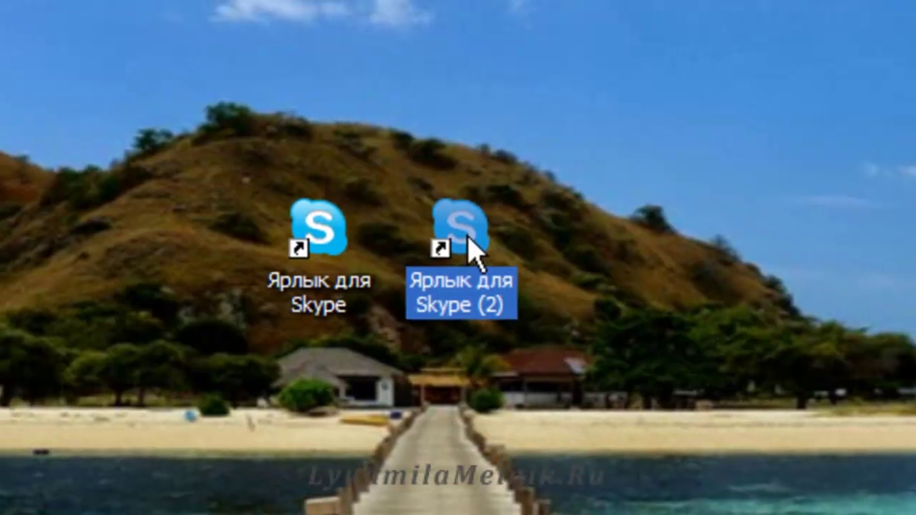
Open the properties of Ярлык для Skype (2) and replace the /username value with the second account's login.
{"action": "right_click", "coordinate": [469, 242]}
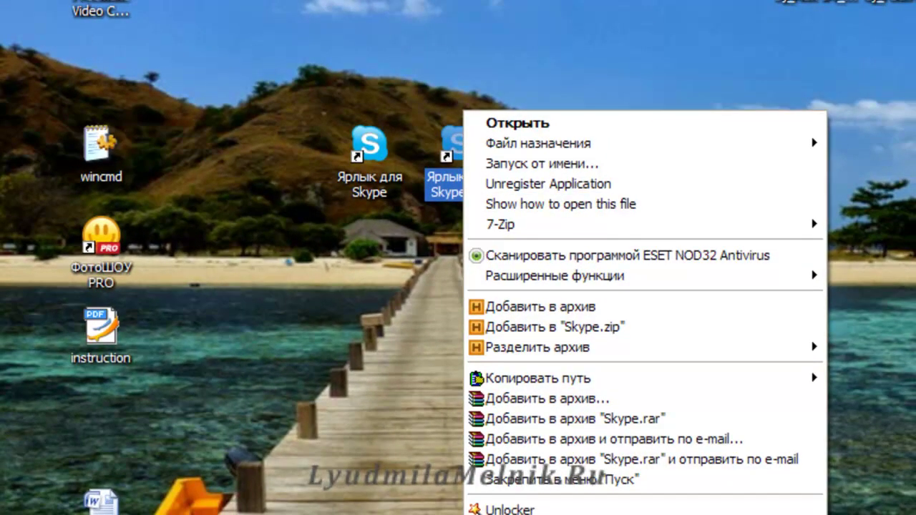
{"action": "key", "text": "Up"}
{"action": "key", "text": "Return"}
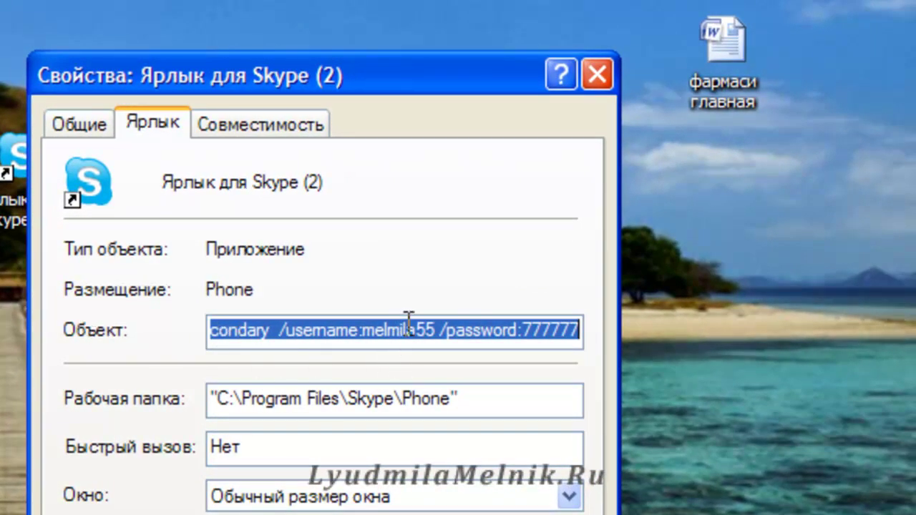
{"action": "left_click", "coordinate": [408, 326]}
{"action": "left_click_drag", "start_coordinate": [435, 330], "coordinate": [369, 335]}
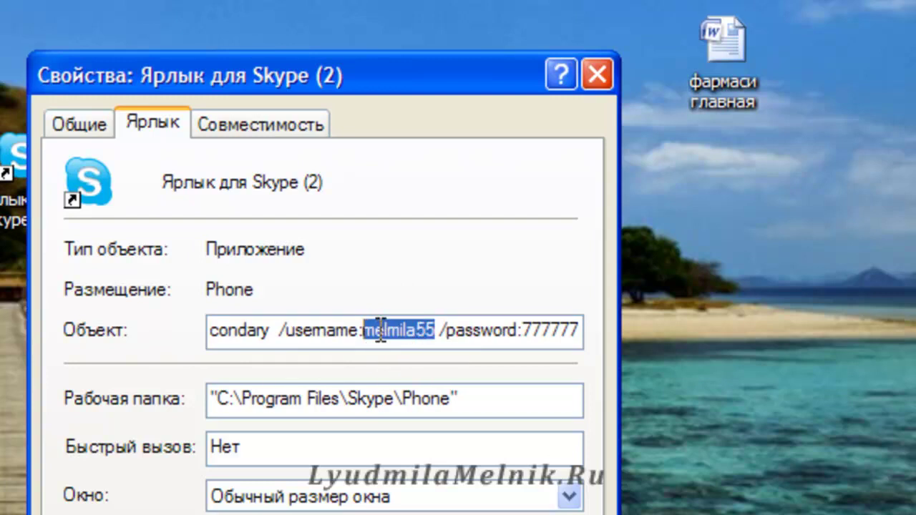
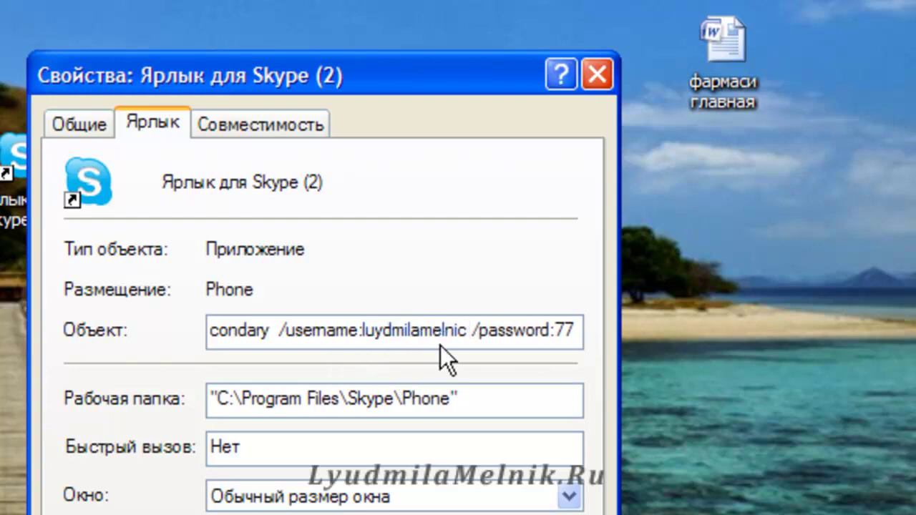
Replace the /password value with the second account's password, apply and close the properties.
{"action": "double_click", "coordinate": [559, 334]}
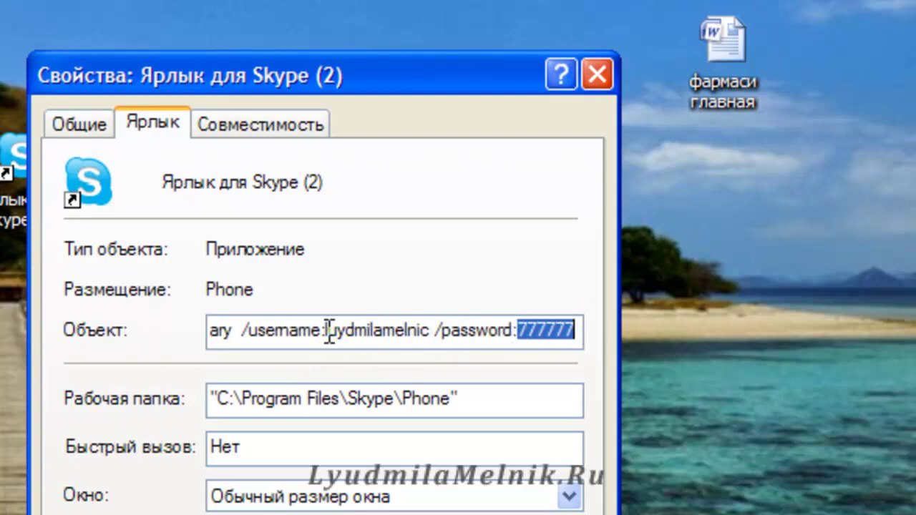
{"action": "type", "text": "8888888"}
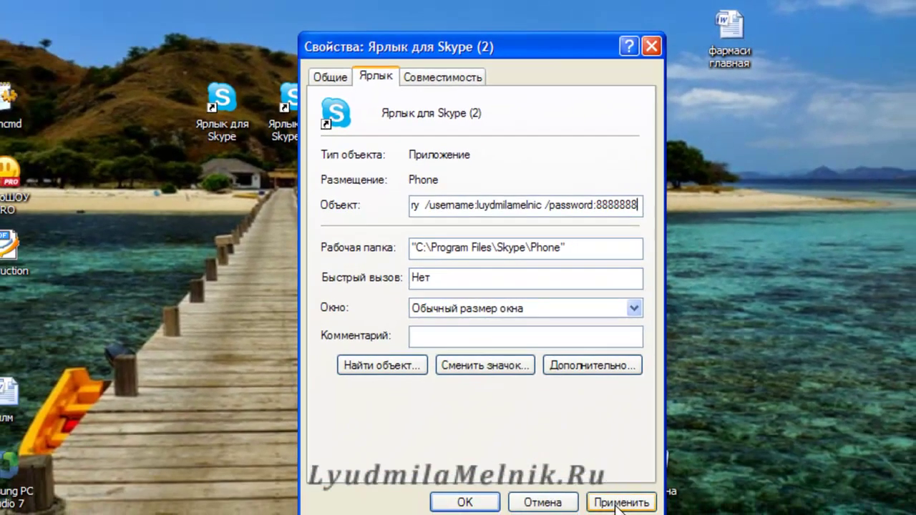
{"action": "left_click", "coordinate": [619, 502]}
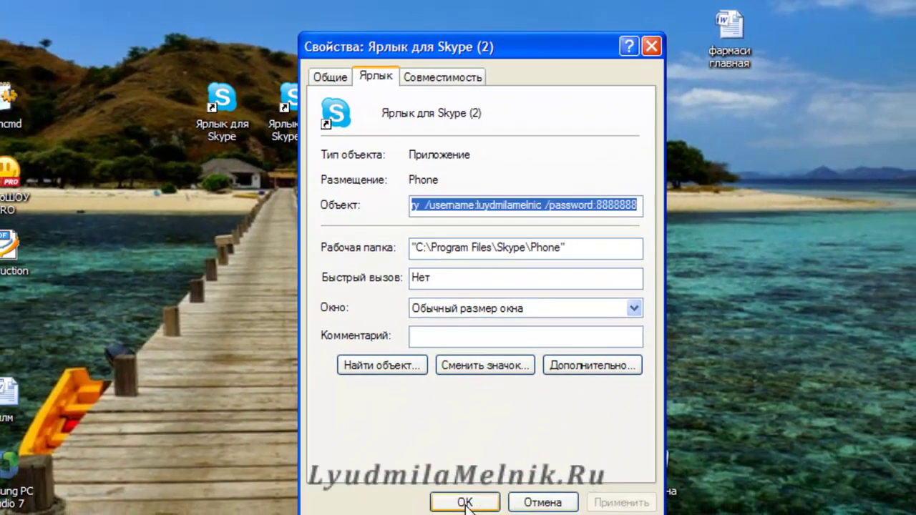
{"action": "left_click", "coordinate": [464, 501]}
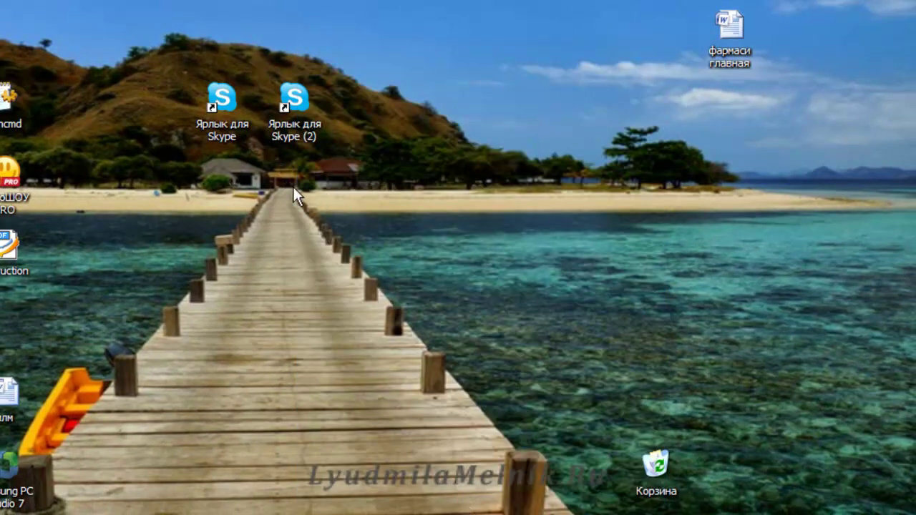
{"action": "double_click", "coordinate": [226, 96]}
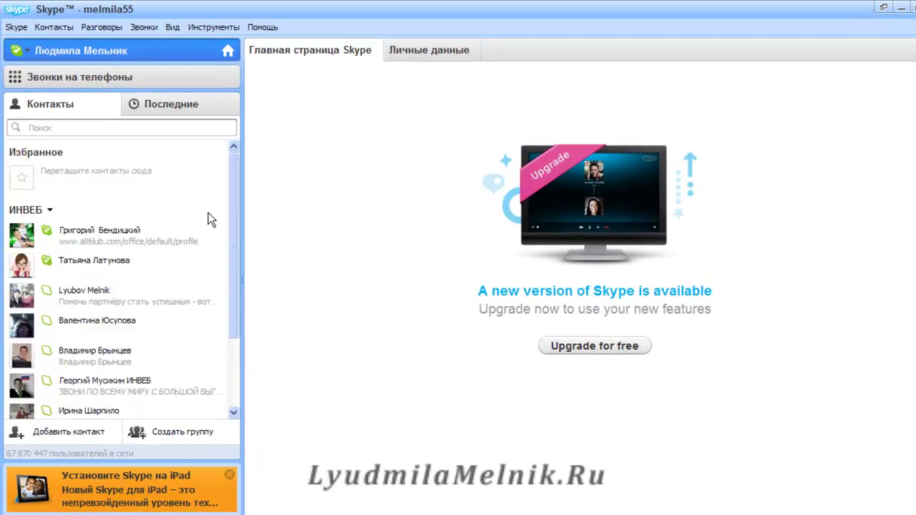
{"action": "left_click", "coordinate": [168, 106]}
{"action": "left_click", "coordinate": [913, 9]}
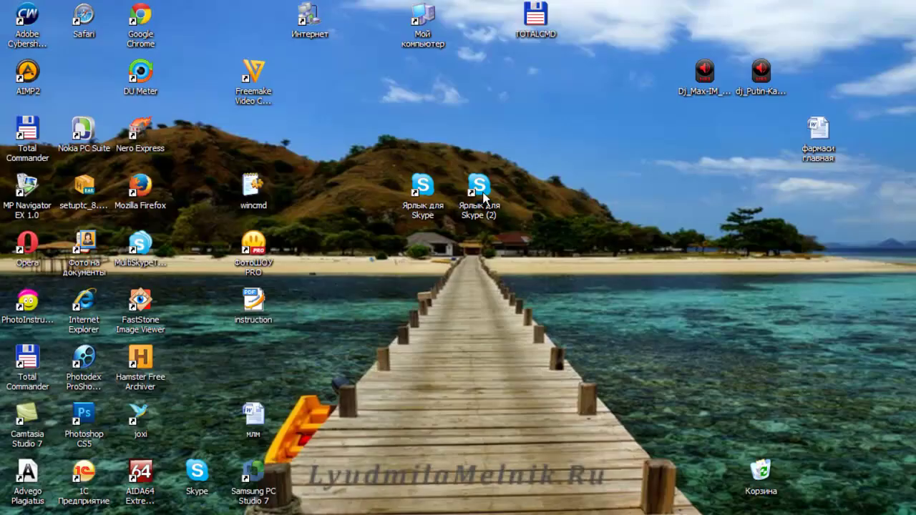
{"action": "double_click", "coordinate": [484, 196]}
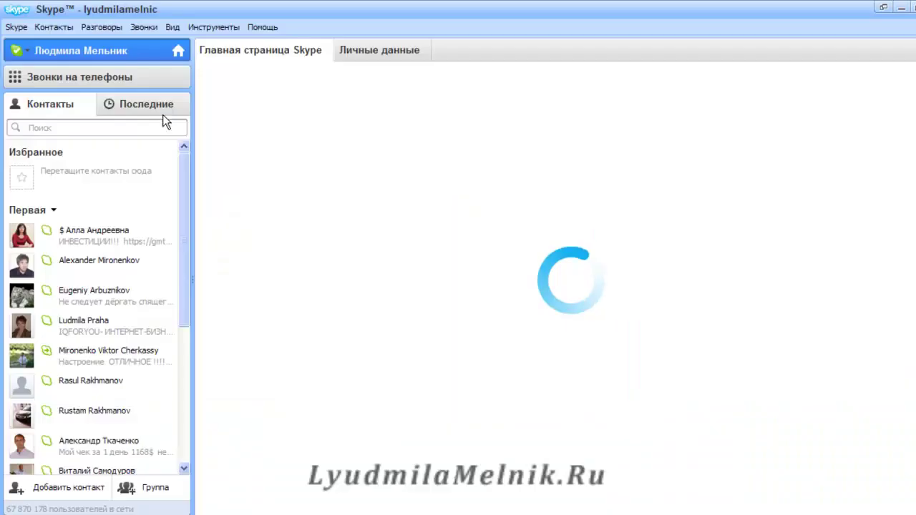
{"action": "left_click", "coordinate": [154, 102]}
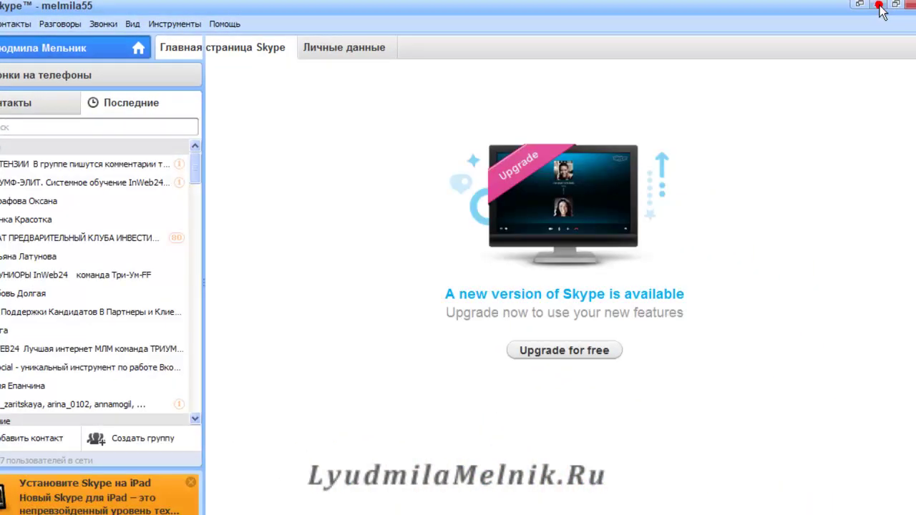
{"action": "left_click", "coordinate": [887, 12]}
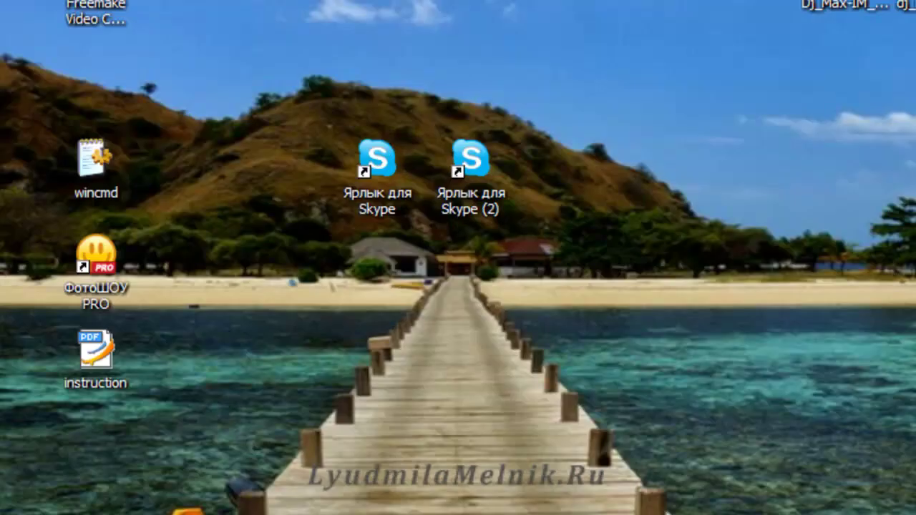